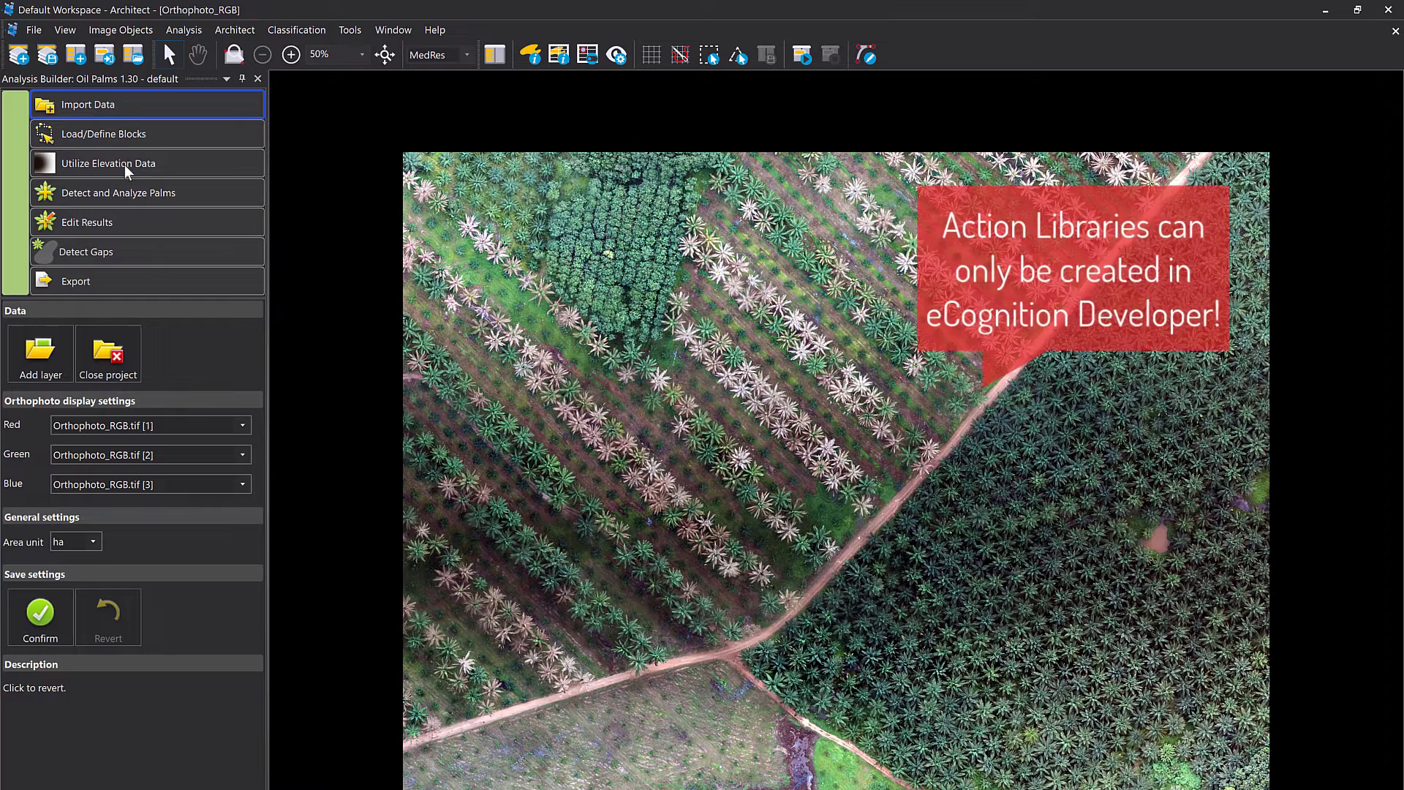
Confirm the Import Data settings, then switch to Load/Define Blocks in Manual Creation mode.
{"action": "left_click", "coordinate": [125, 138]}
{"action": "left_click", "coordinate": [97, 113]}
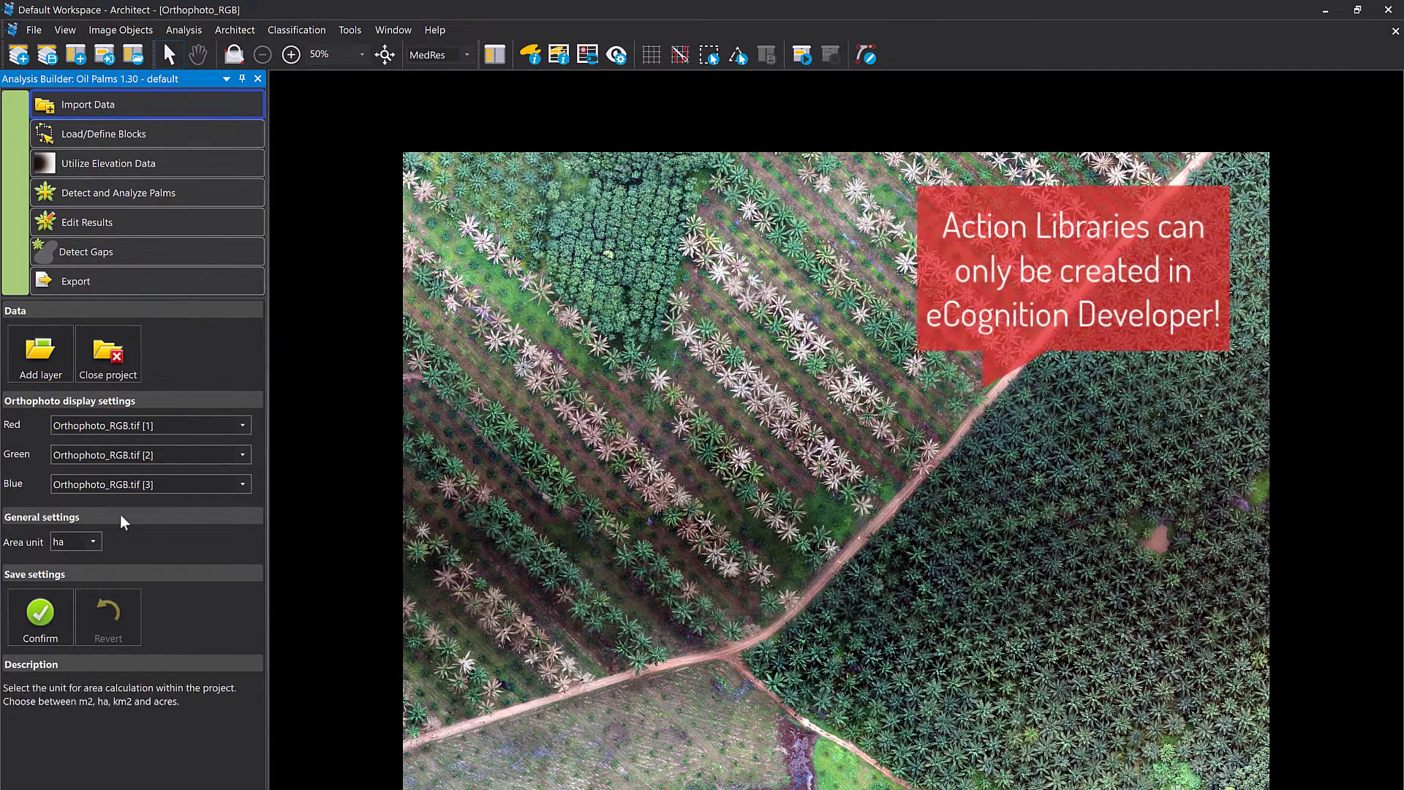
{"action": "left_click", "coordinate": [57, 634]}
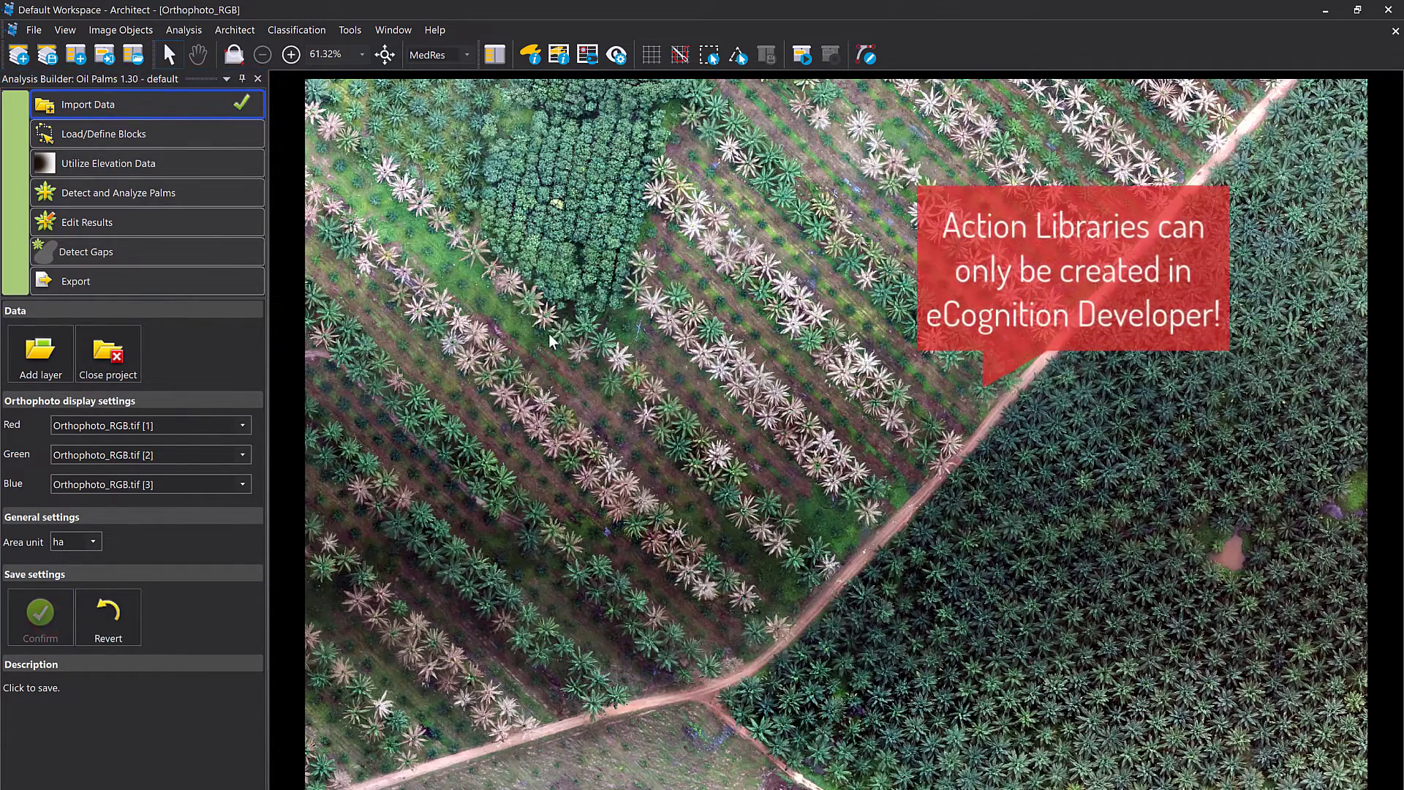
{"action": "left_click", "coordinate": [134, 136]}
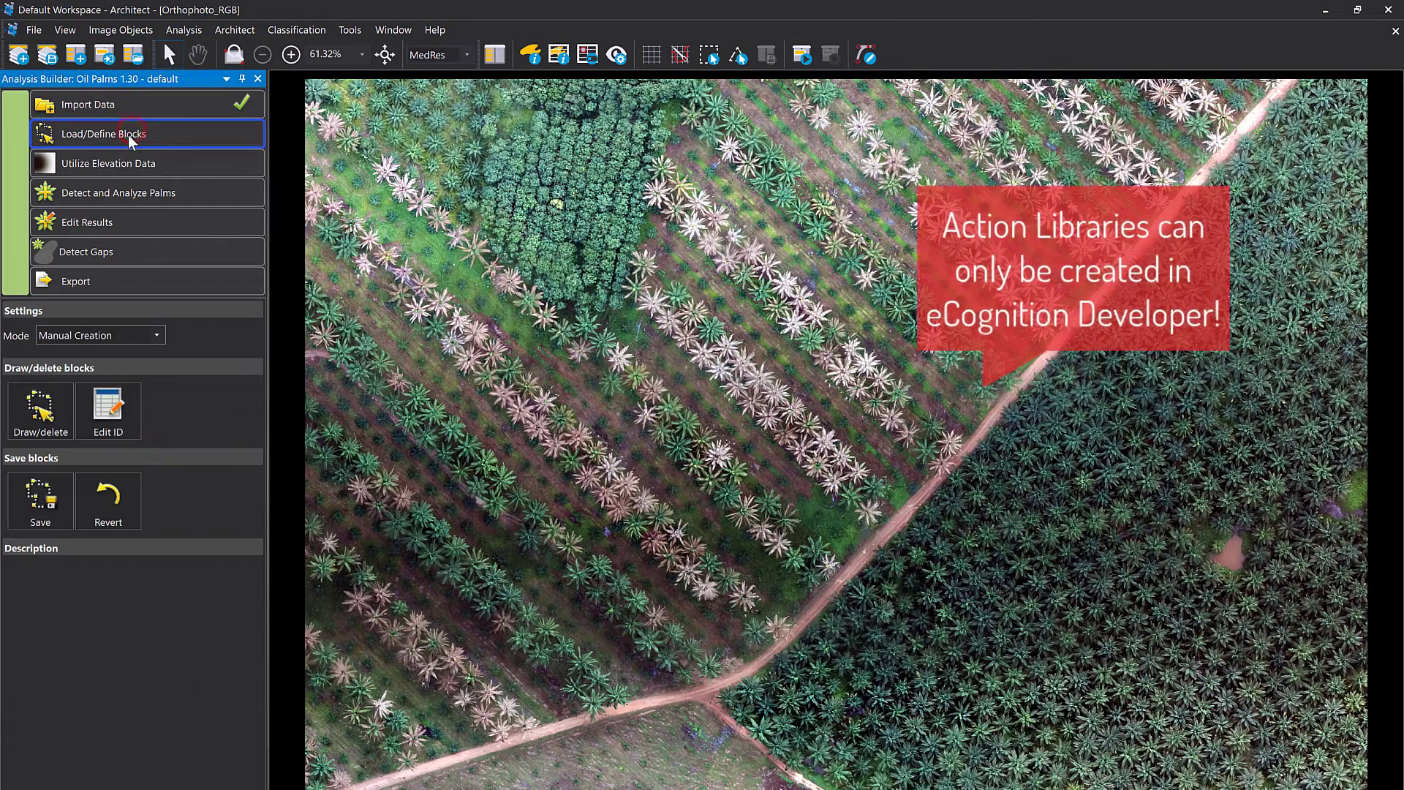
Draw a four-corner block polygon over the palm rows on the orthophoto and save the block.
{"action": "left_click", "coordinate": [44, 408]}
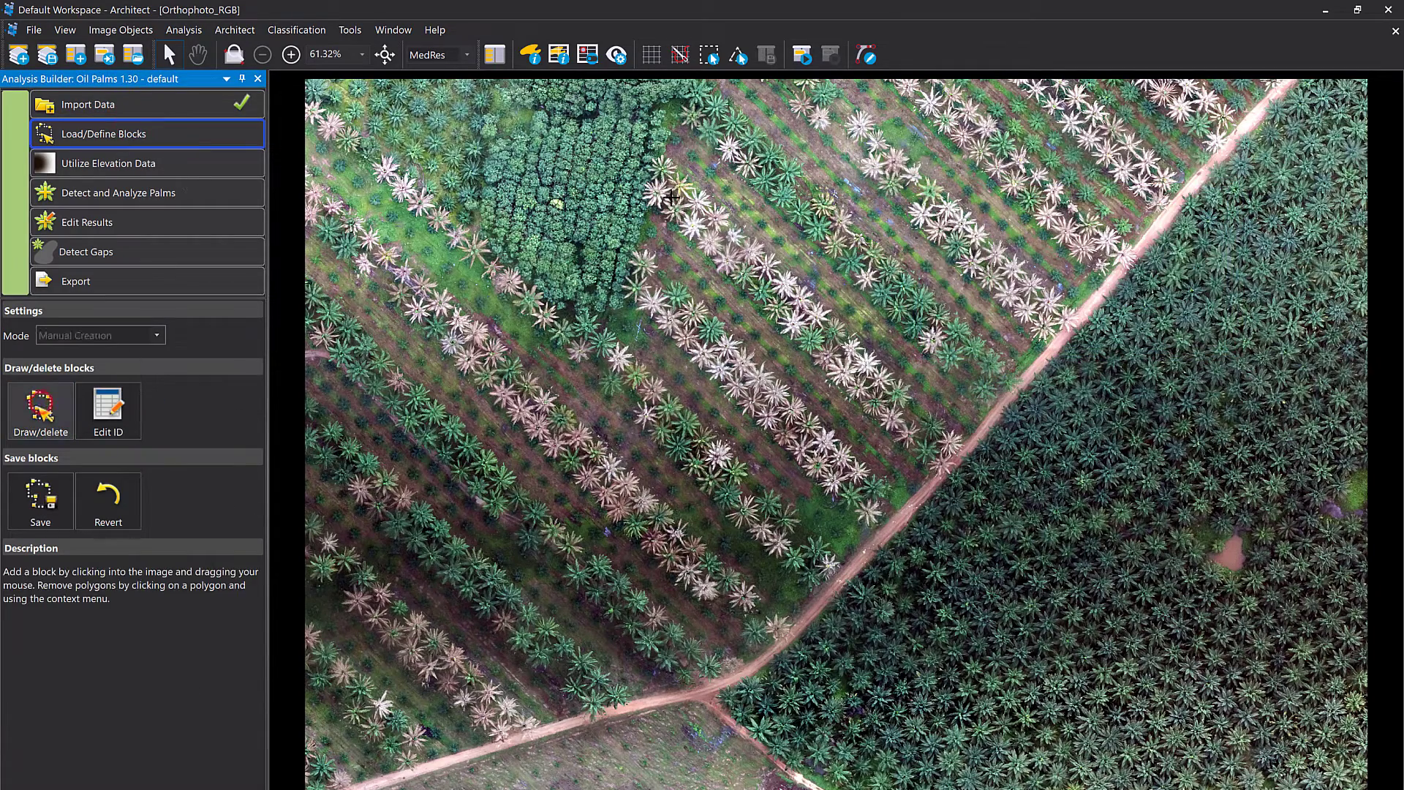
{"action": "left_click", "coordinate": [612, 305]}
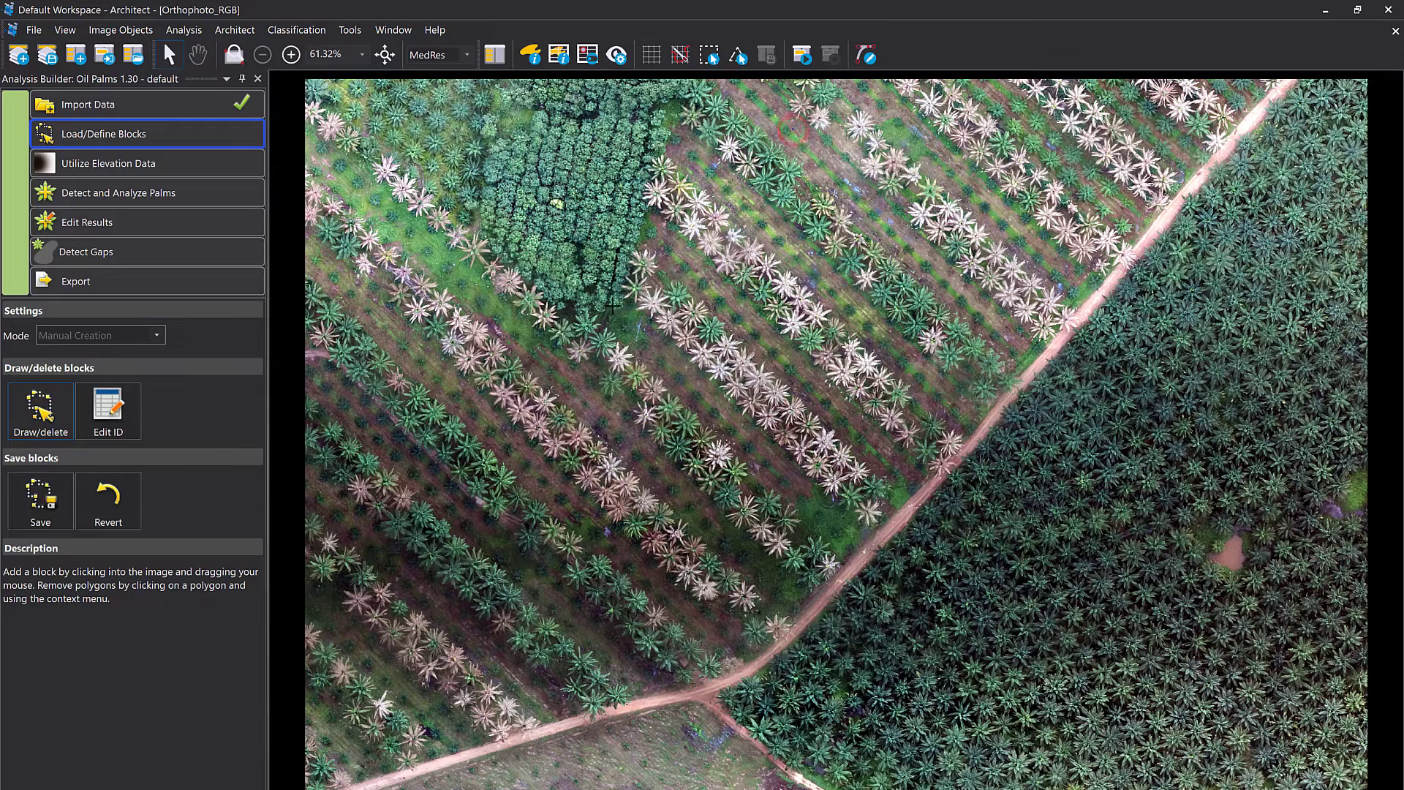
{"action": "left_click", "coordinate": [866, 549]}
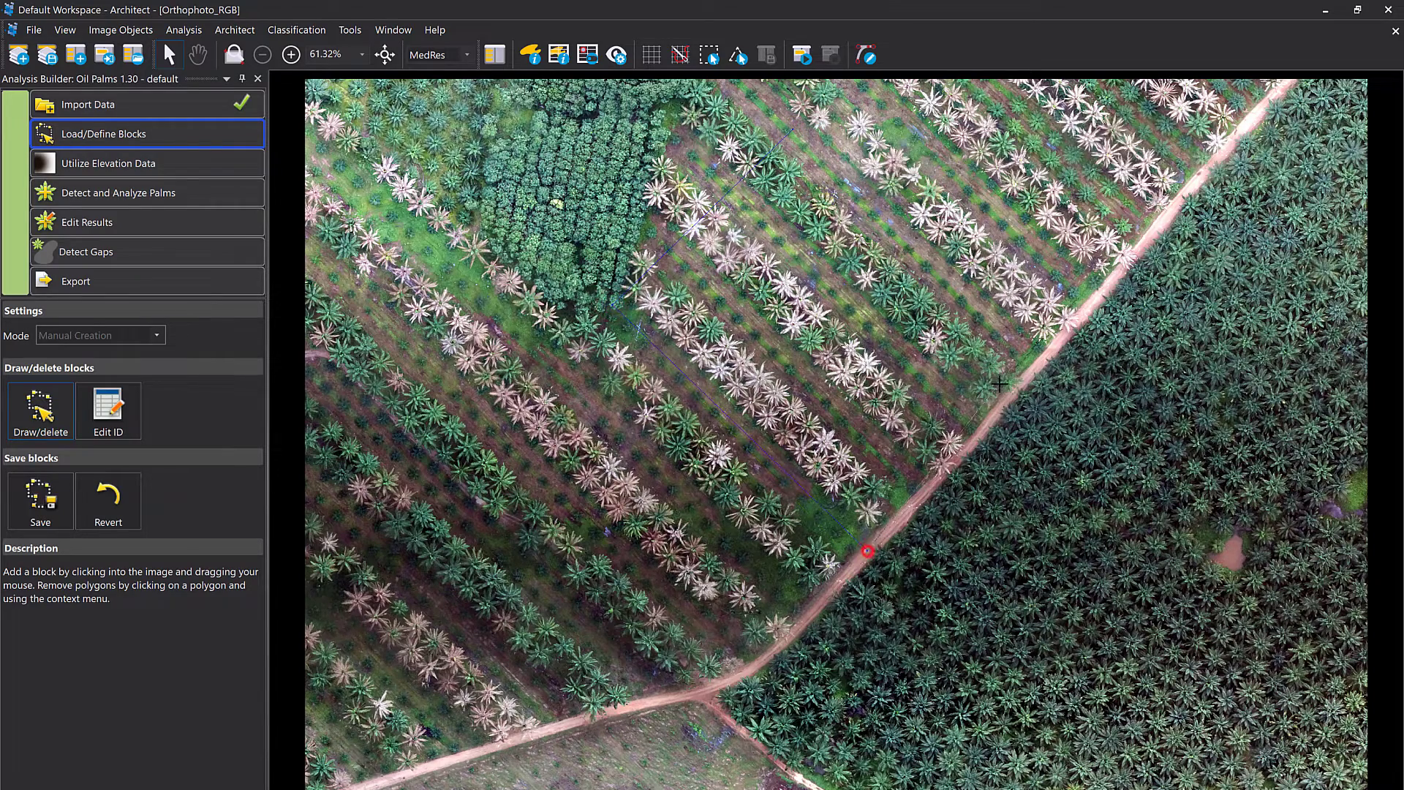
{"action": "left_click", "coordinate": [1040, 358]}
{"action": "left_click", "coordinate": [793, 129]}
{"action": "left_click", "coordinate": [40, 505]}
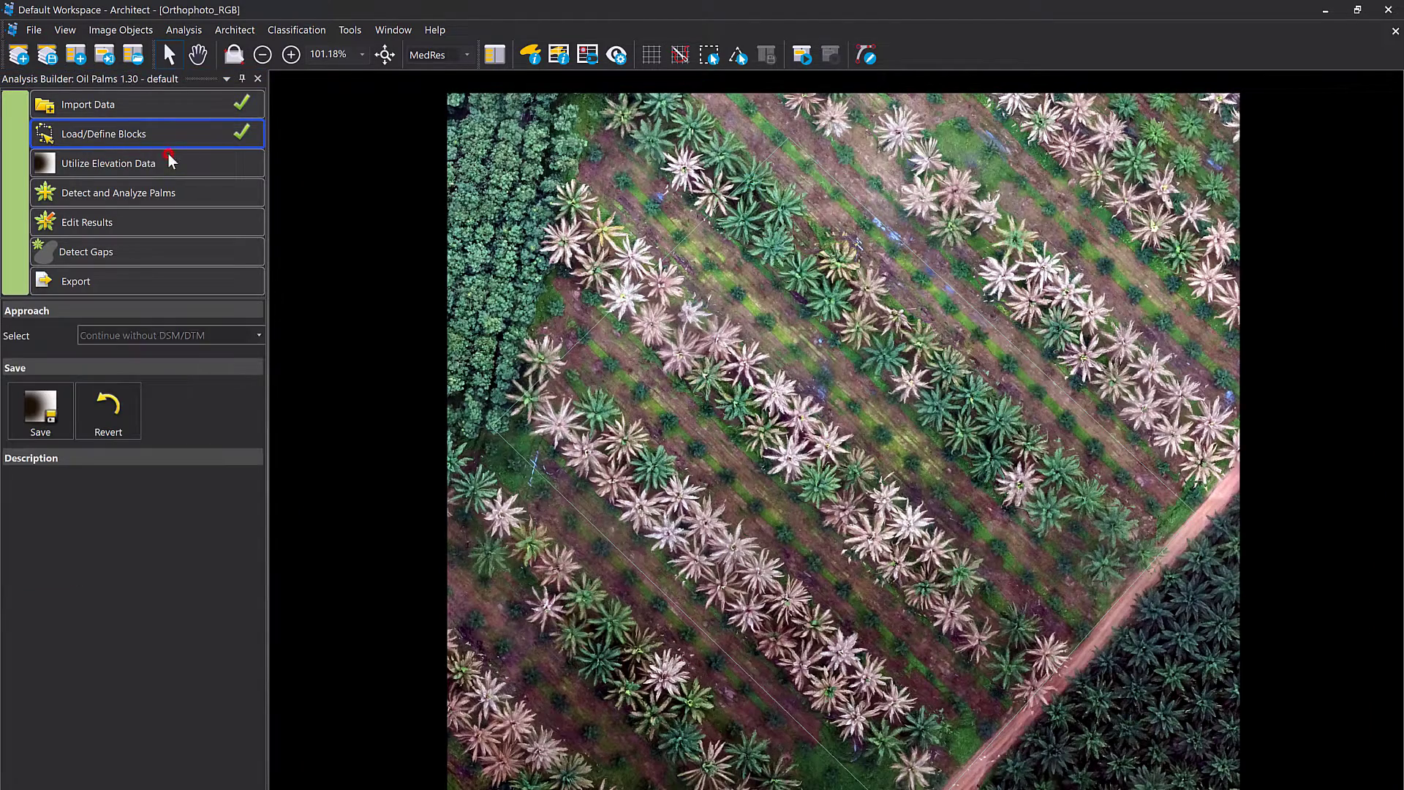
Save 'Continue without DSM/DTM' for elevation data, then run Detect palms at sensitivity 0.7.
{"action": "left_click", "coordinate": [168, 160]}
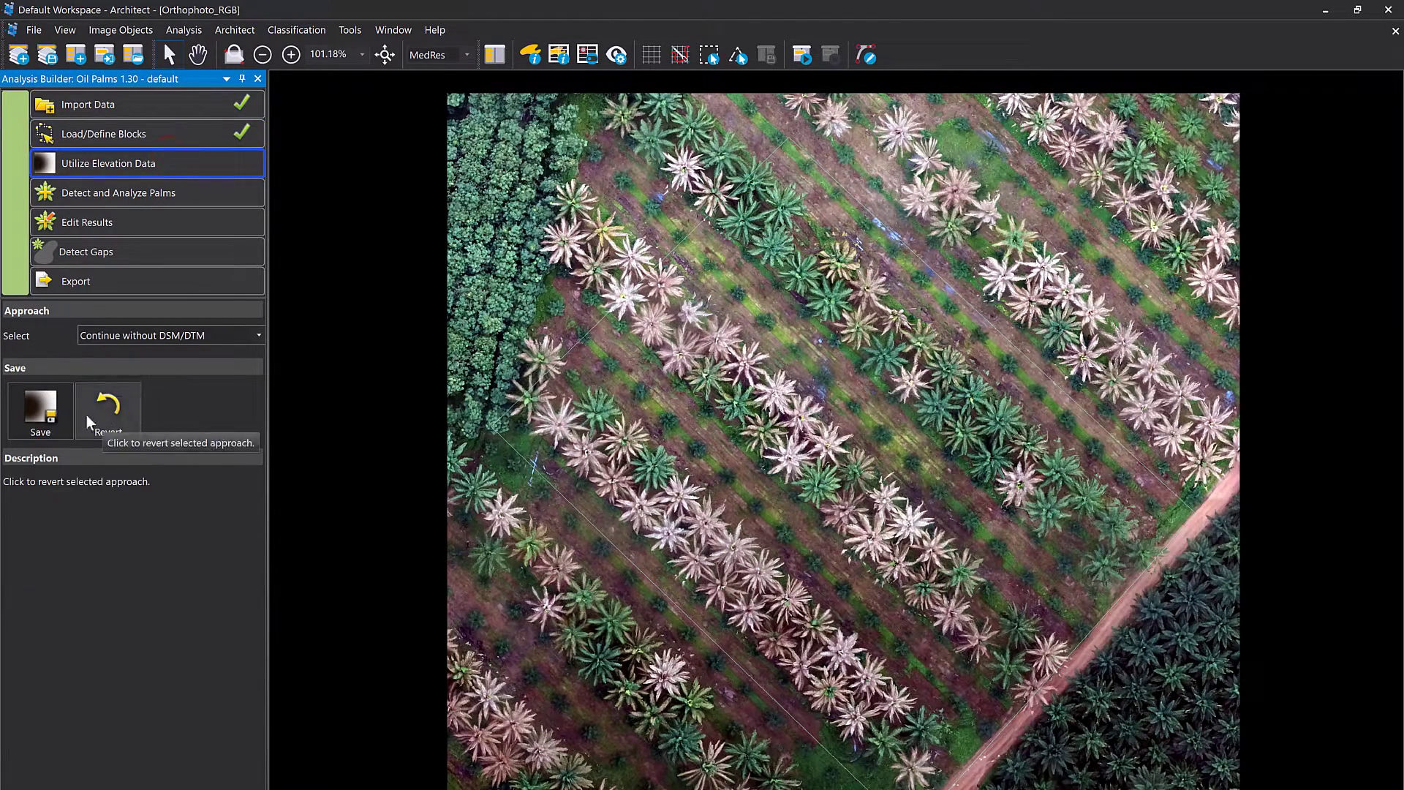
{"action": "left_click", "coordinate": [55, 422]}
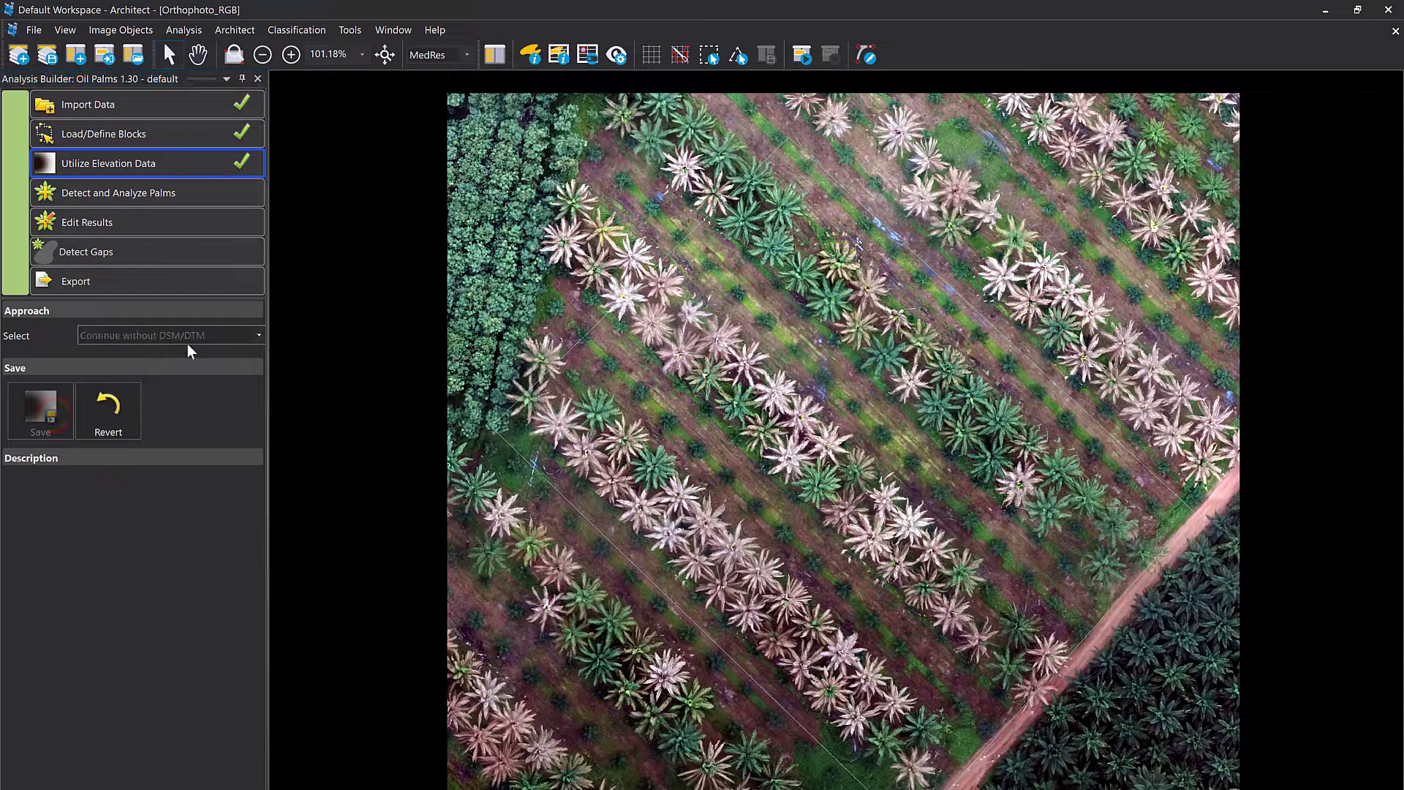
{"action": "left_click", "coordinate": [141, 198]}
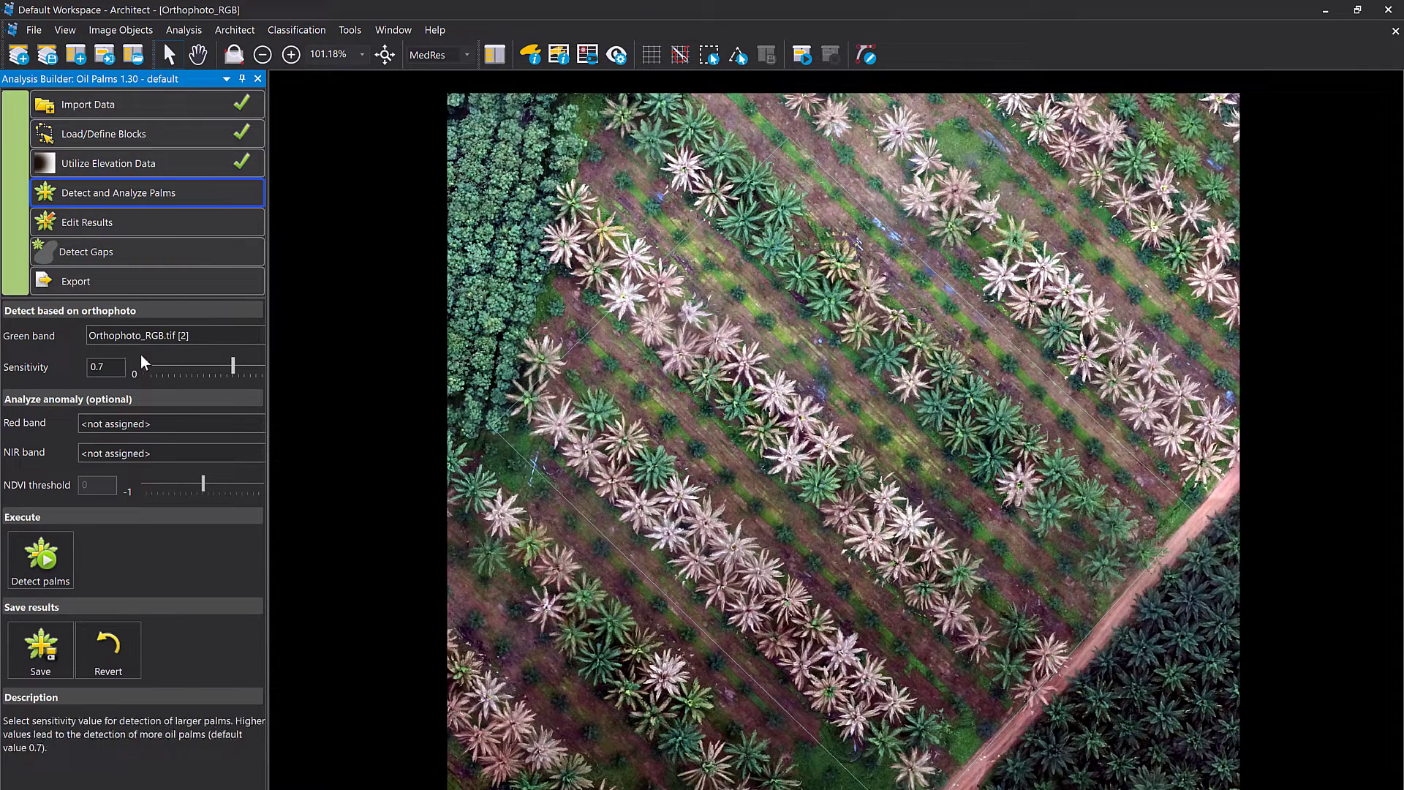
{"action": "left_click", "coordinate": [64, 561]}
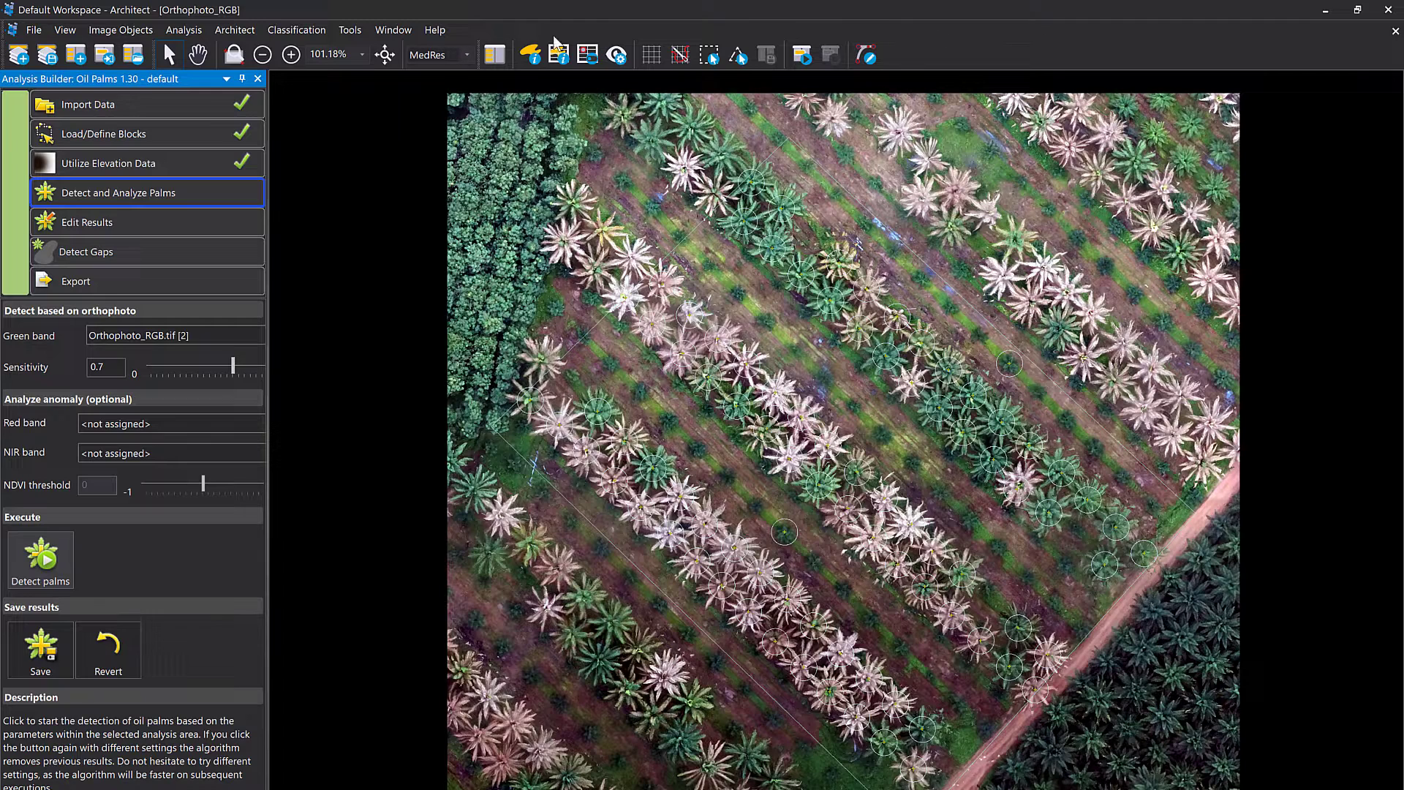
In View Settings' Vector Layers, give Trees_Healthy a thicker red outline.
{"action": "right_click", "coordinate": [975, 59]}
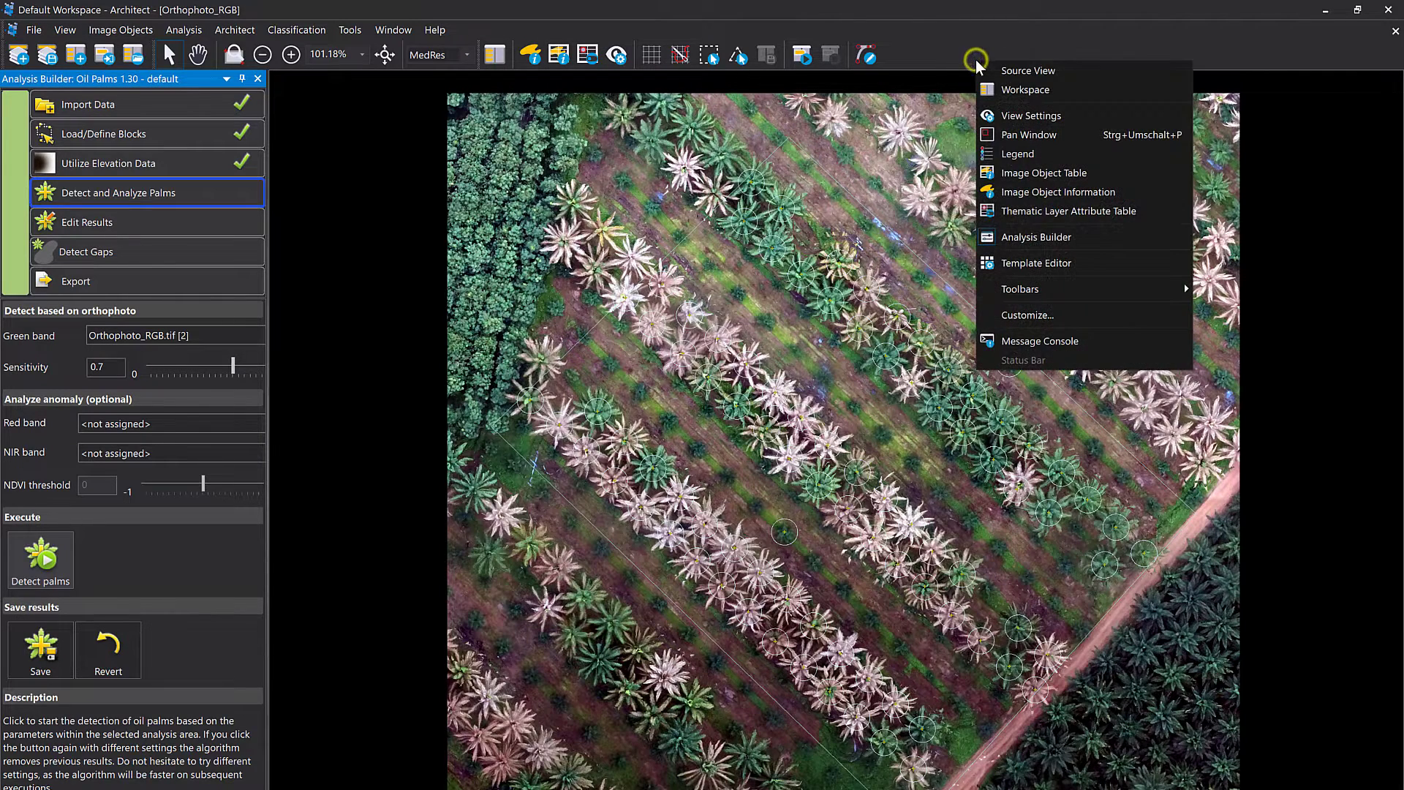
{"action": "left_click", "coordinate": [1040, 115]}
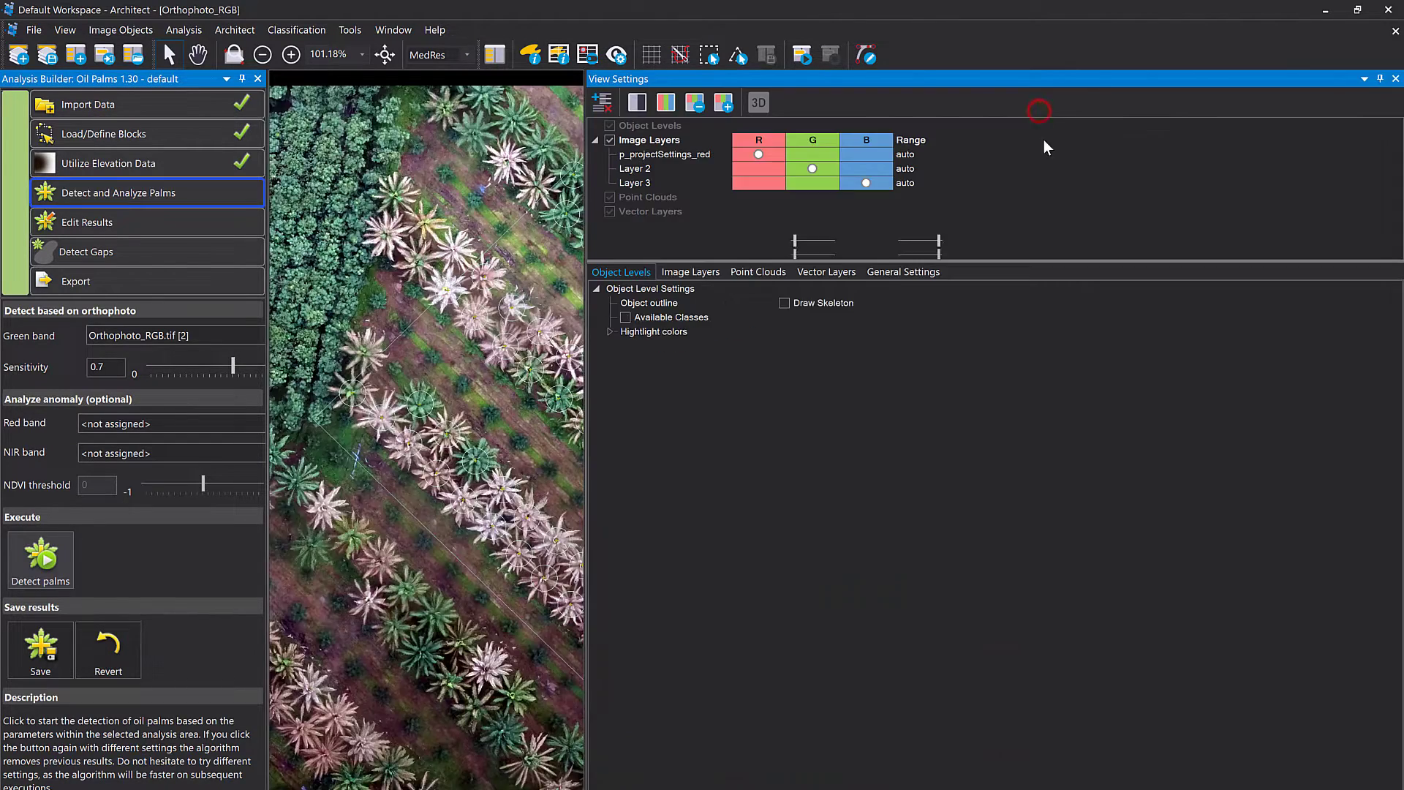
{"action": "scroll", "coordinate": [626, 137], "scroll_direction": "down", "scroll_amount": 3}
{"action": "left_click_drag", "start_coordinate": [586, 168], "coordinate": [988, 175]}
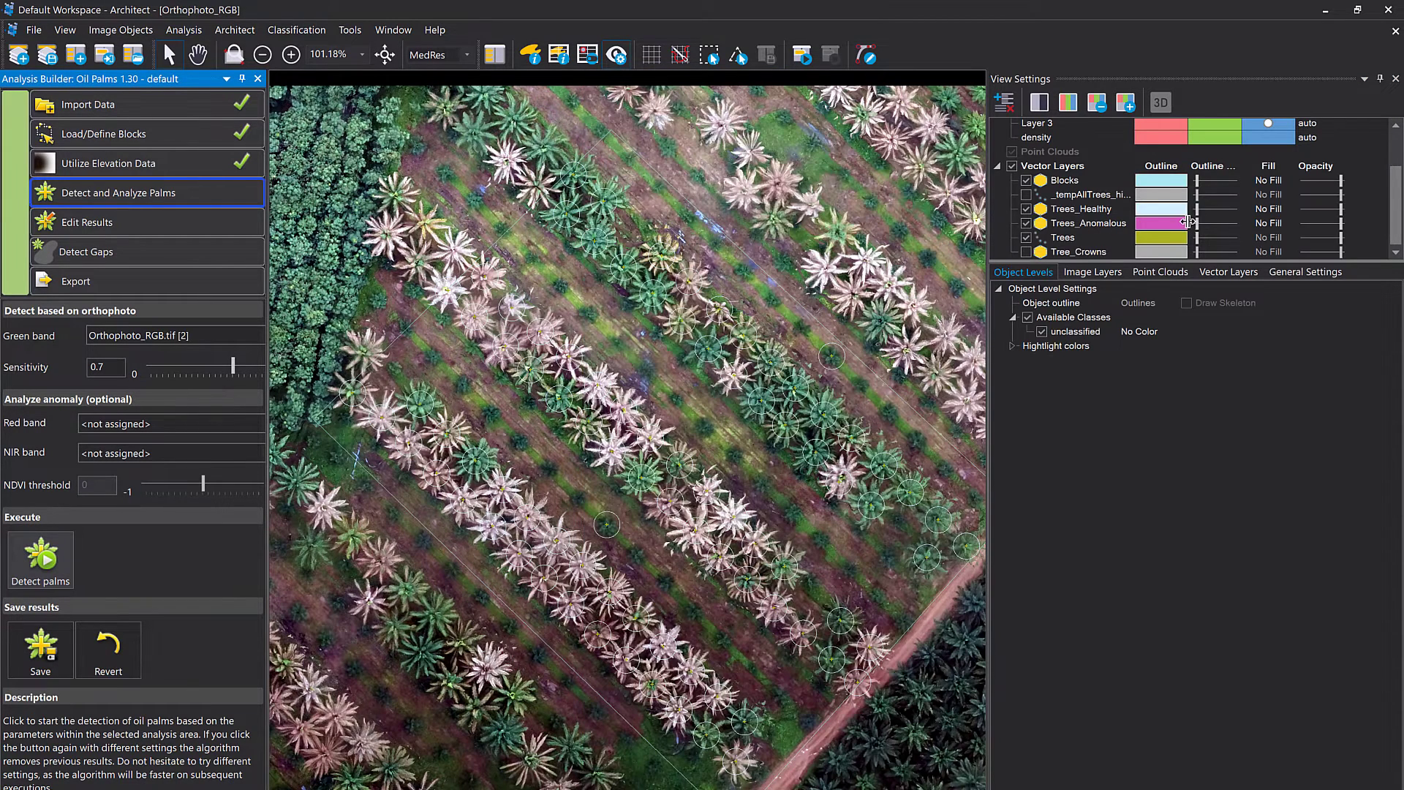
{"action": "left_click_drag", "start_coordinate": [1200, 209], "coordinate": [1209, 209]}
{"action": "left_click", "coordinate": [1146, 208]}
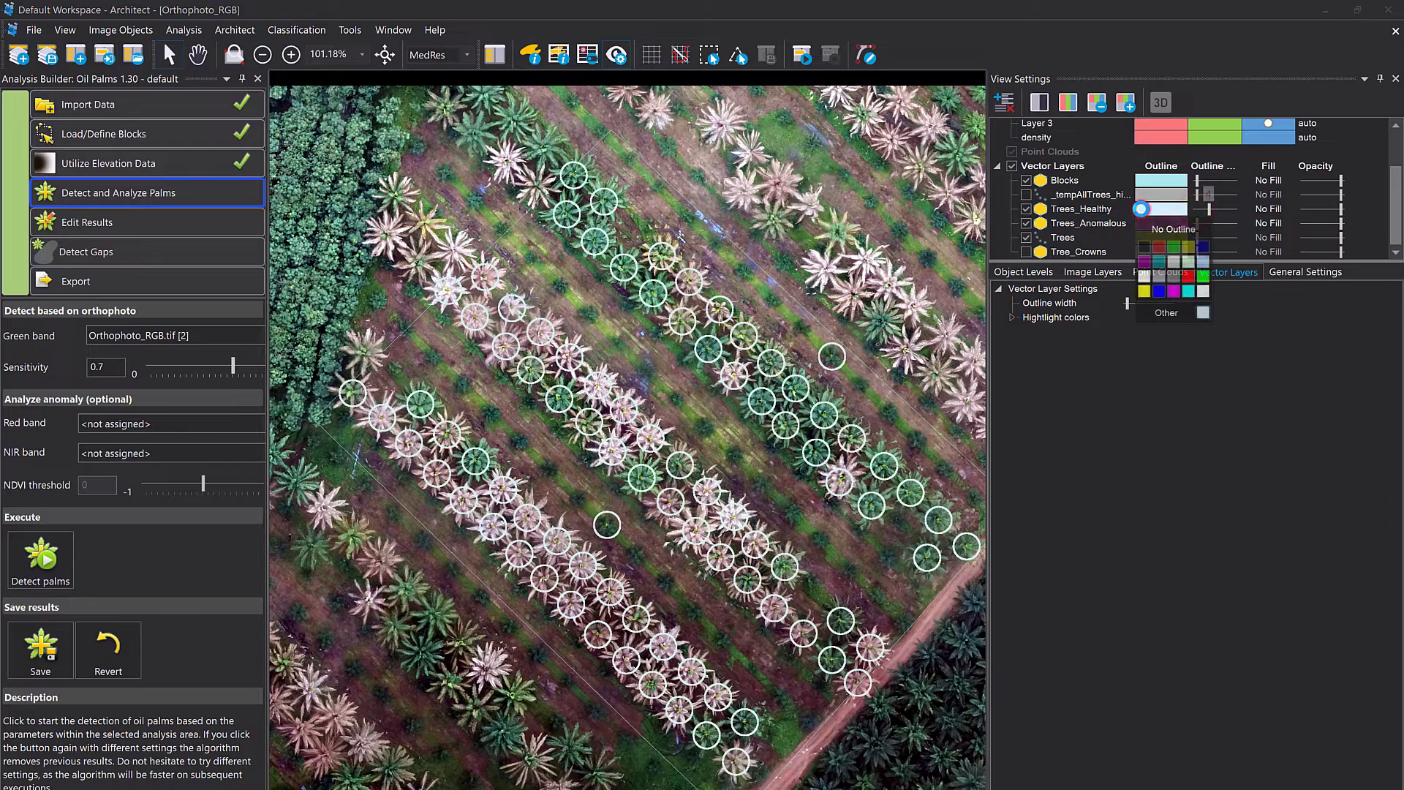
{"action": "left_click", "coordinate": [1189, 276]}
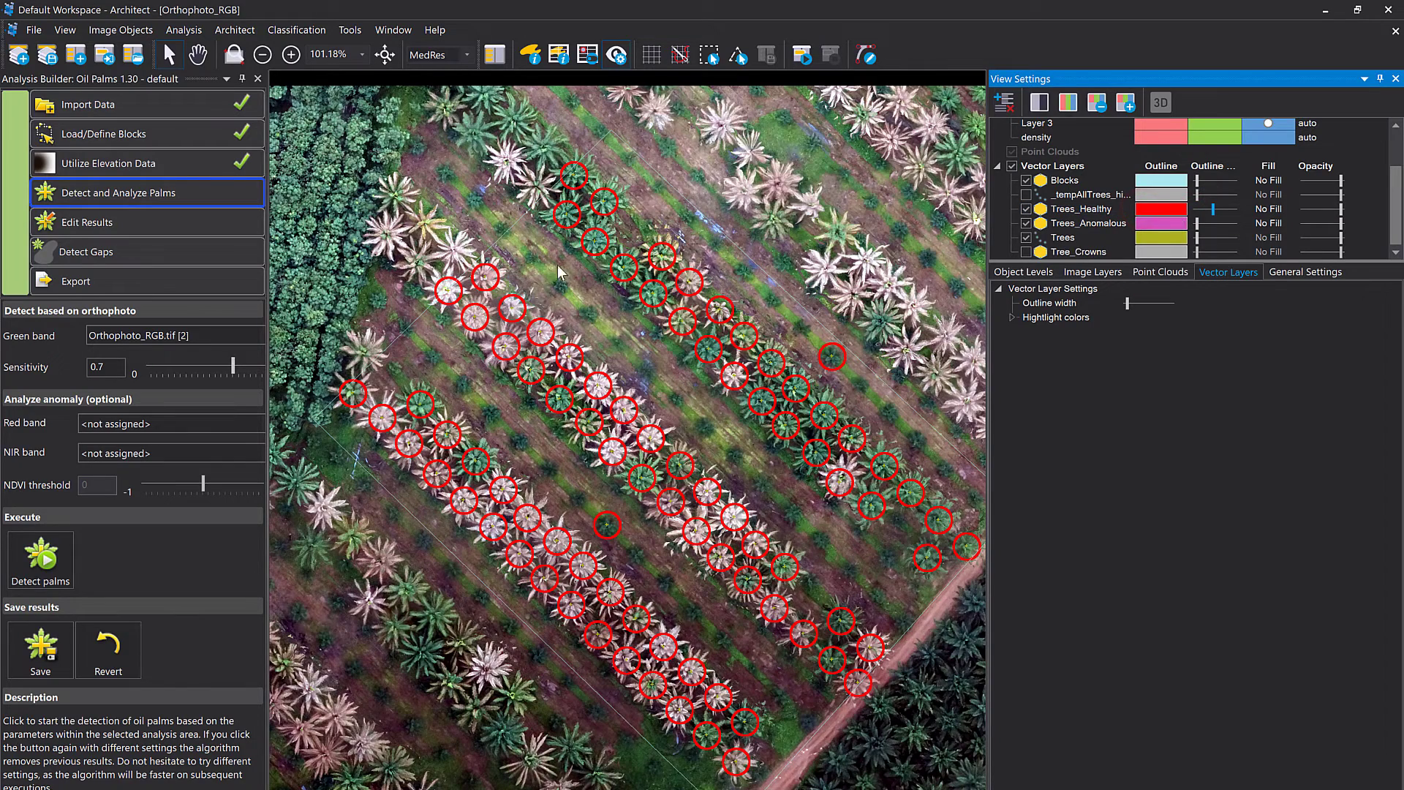
Give the Trees layer a thicker yellow outline for the cross markers.
{"action": "left_click_drag", "start_coordinate": [1194, 238], "coordinate": [1209, 238]}
{"action": "left_click", "coordinate": [1170, 238]}
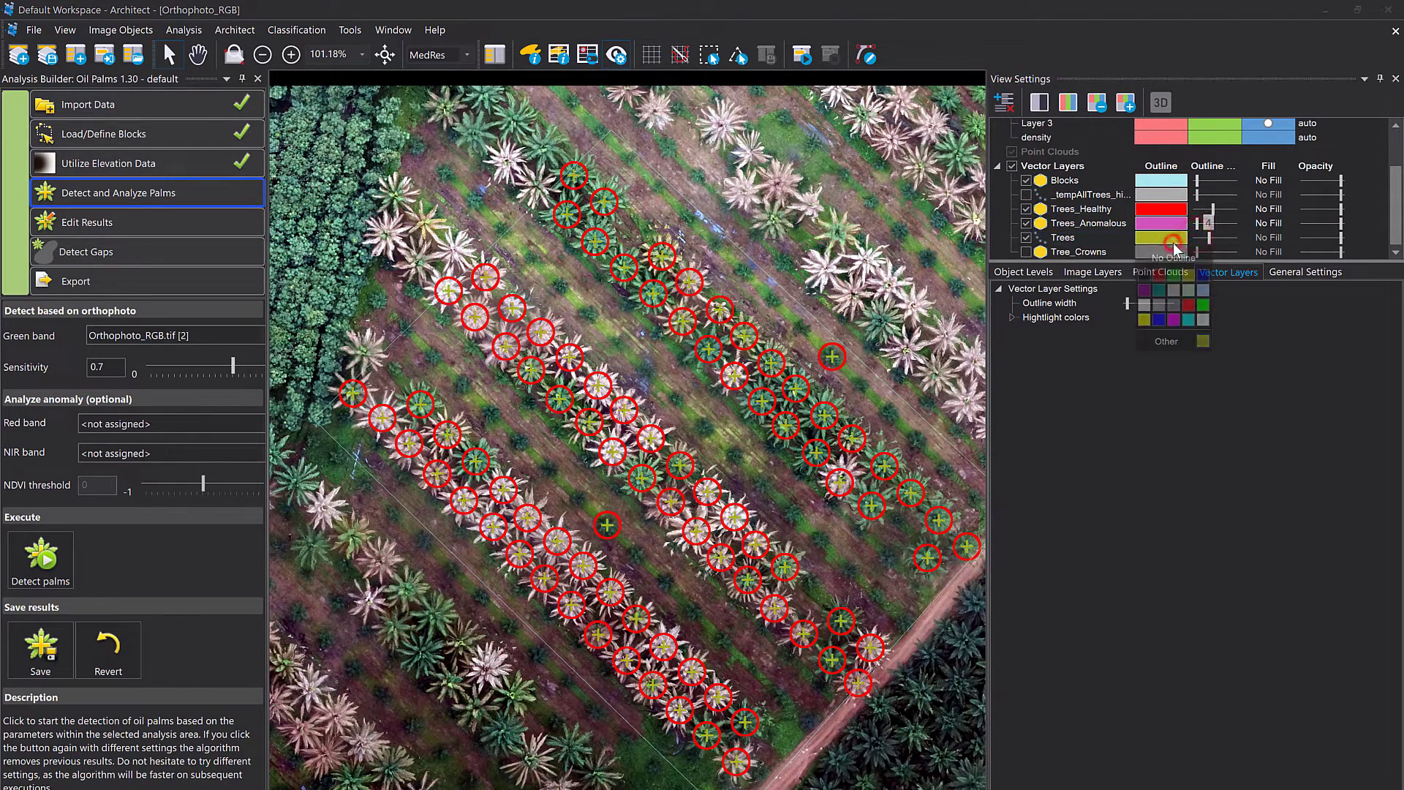
{"action": "left_click", "coordinate": [1144, 319]}
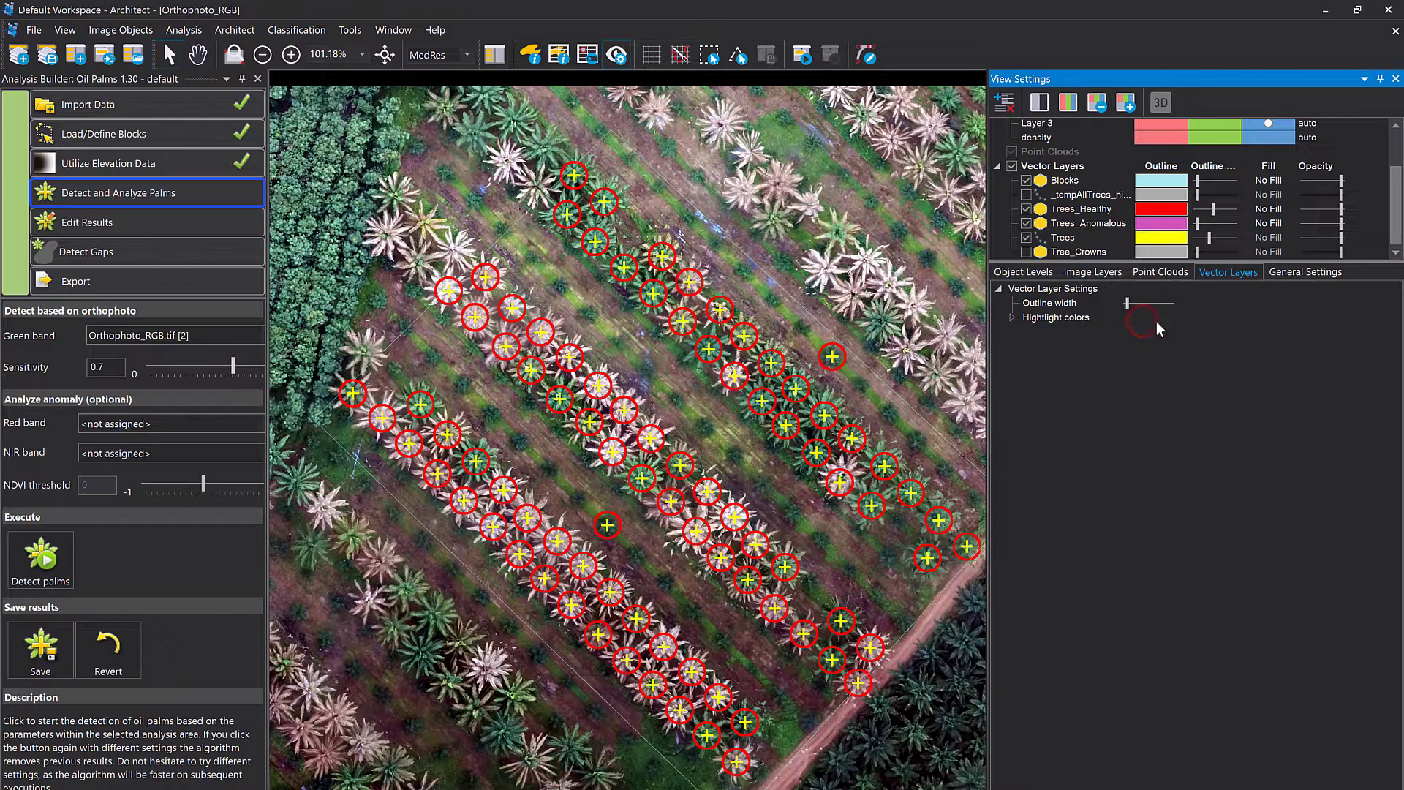
{"action": "left_click_drag", "start_coordinate": [269, 294], "coordinate": [368, 295]}
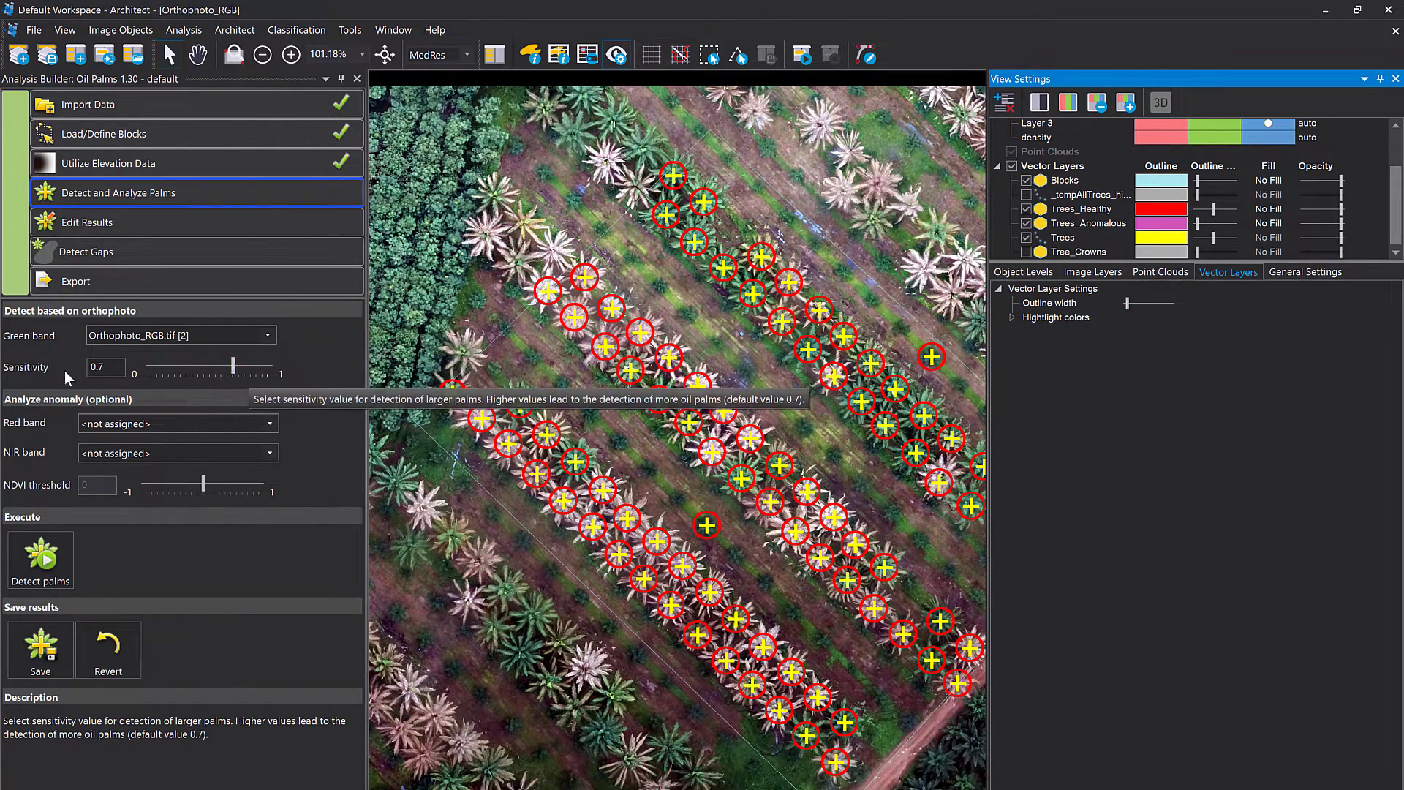
Lower palm detection sensitivity from 0.7 to 0.5 and rerun Detect palms.
{"action": "left_click", "coordinate": [233, 365]}
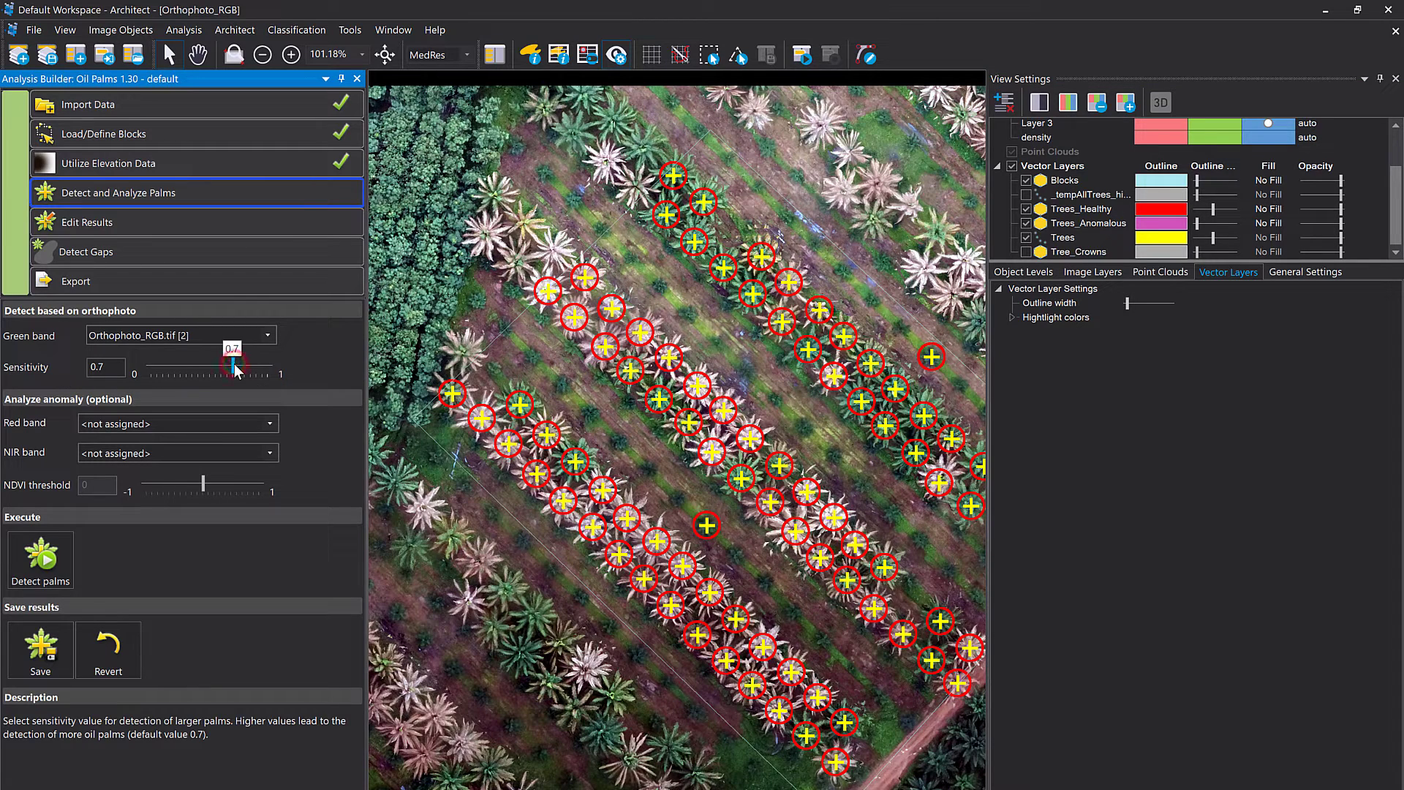
{"action": "left_click_drag", "start_coordinate": [234, 363], "coordinate": [216, 367]}
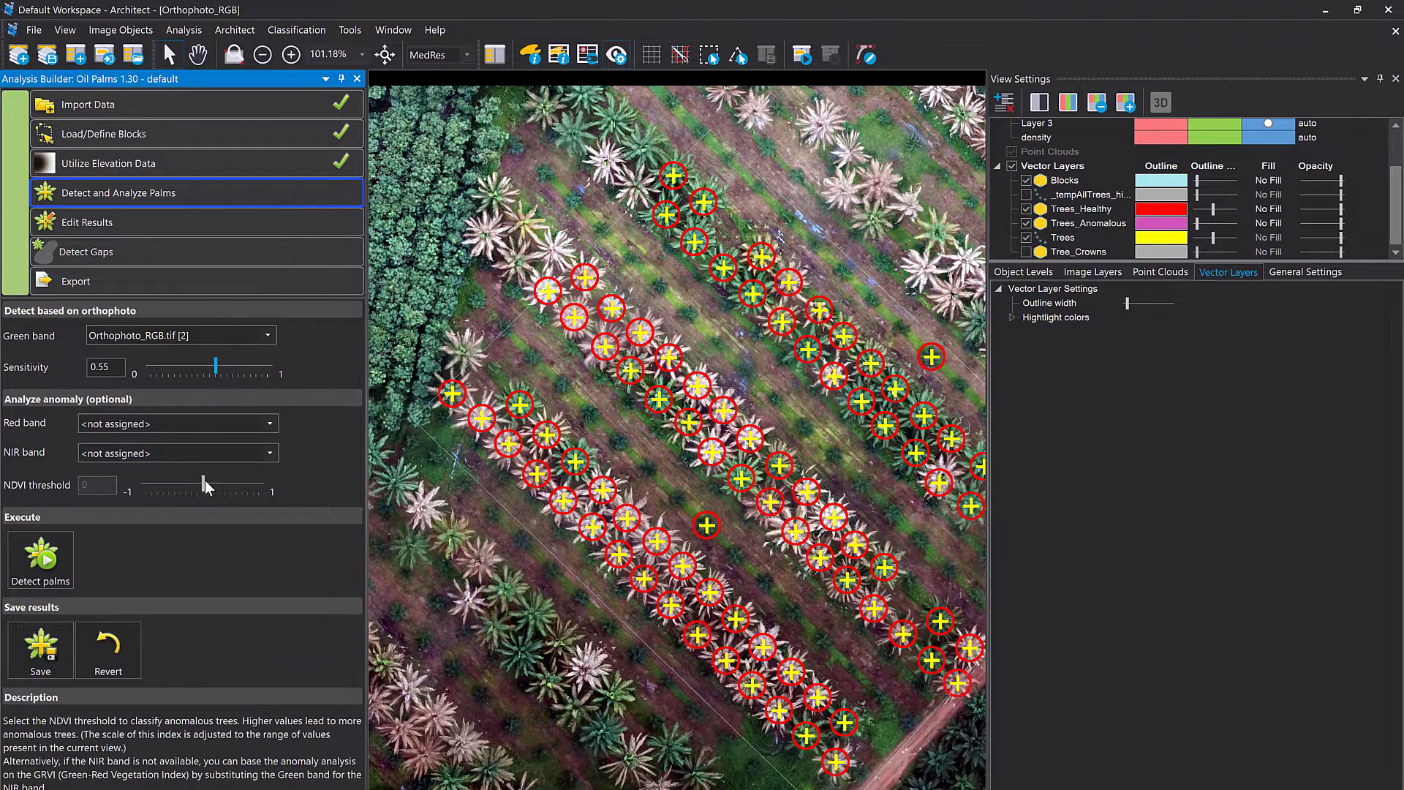
{"action": "left_click_drag", "start_coordinate": [217, 367], "coordinate": [211, 367]}
{"action": "left_click", "coordinate": [41, 556]}
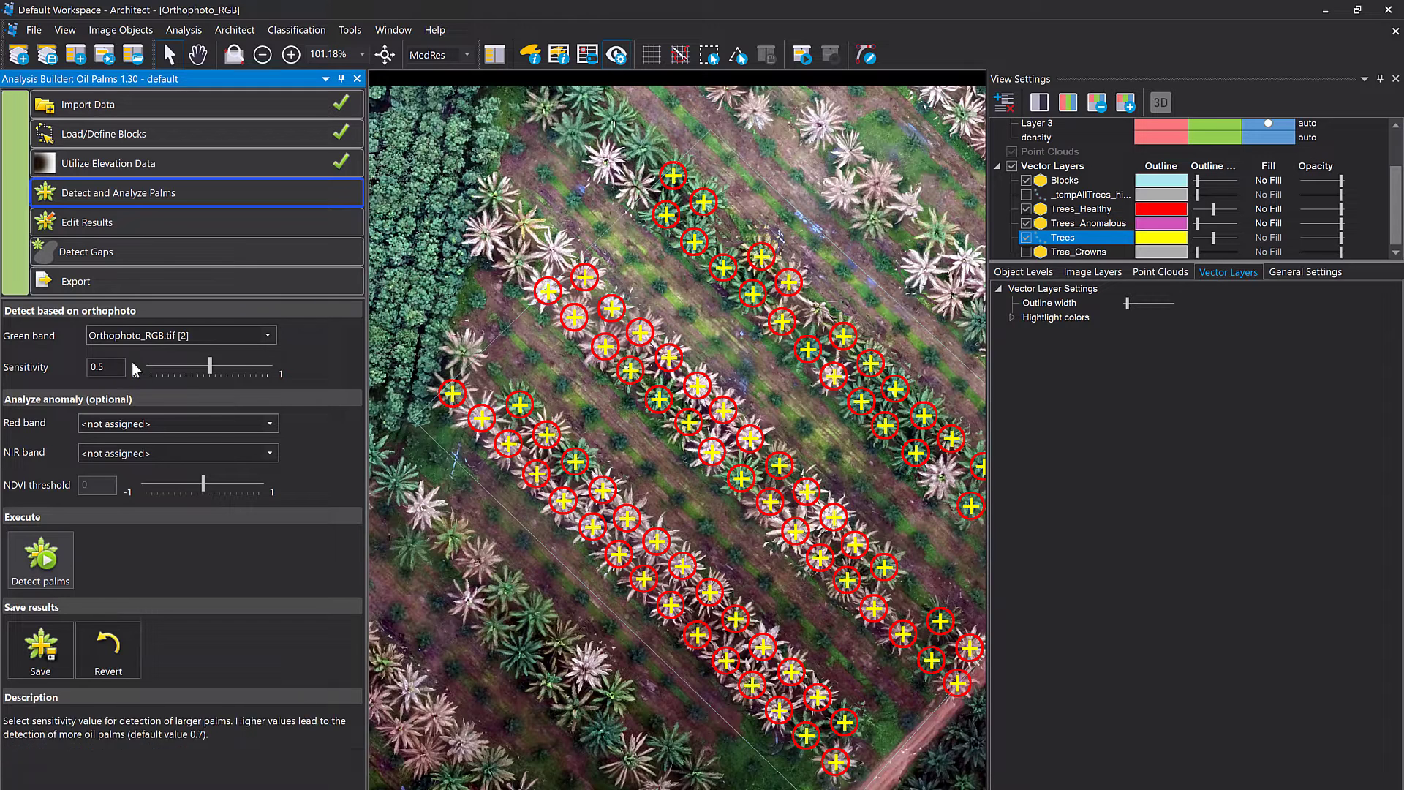
Save the palm detection results under Save results in Detect and Analyze Palms.
{"action": "left_click", "coordinate": [96, 224]}
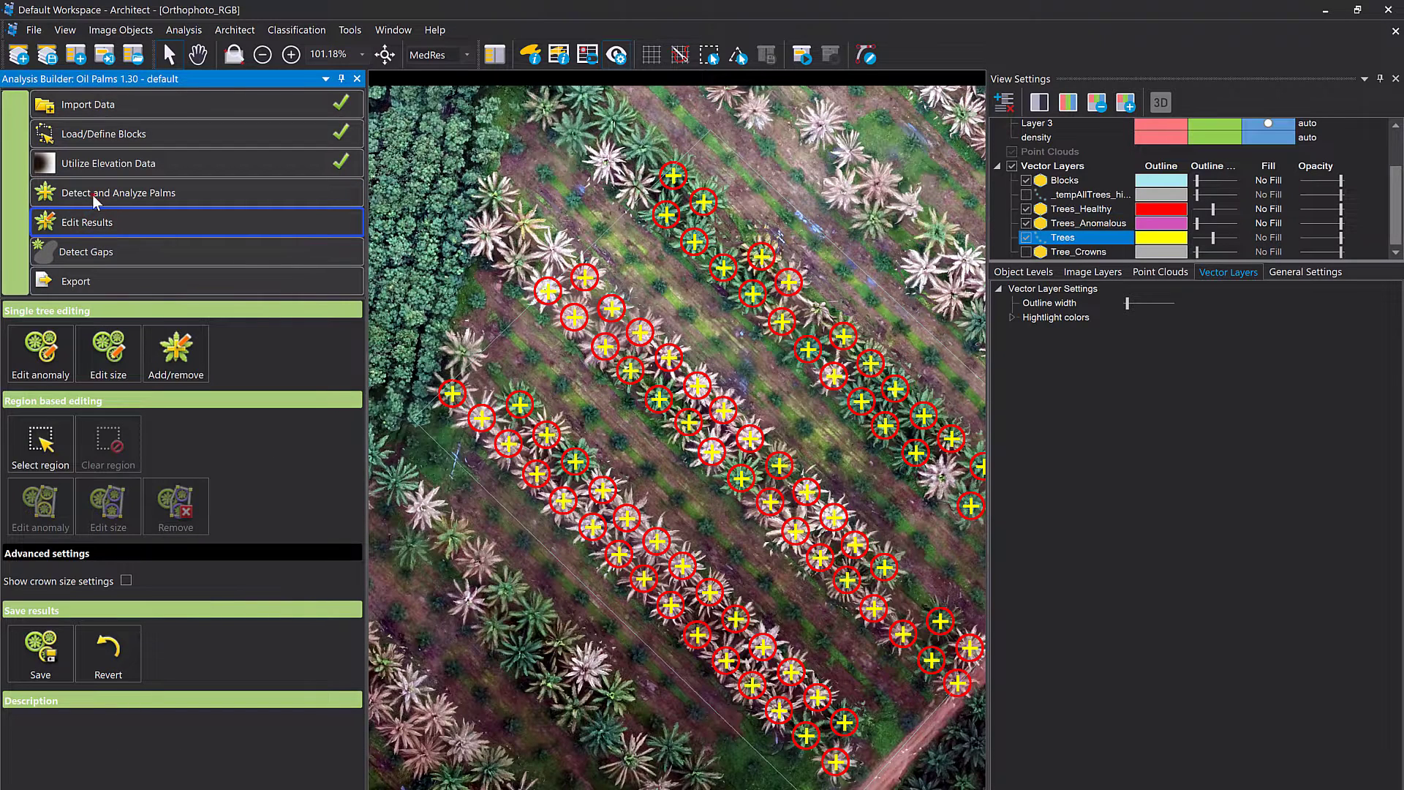
{"action": "left_click", "coordinate": [92, 194]}
{"action": "left_click", "coordinate": [40, 644]}
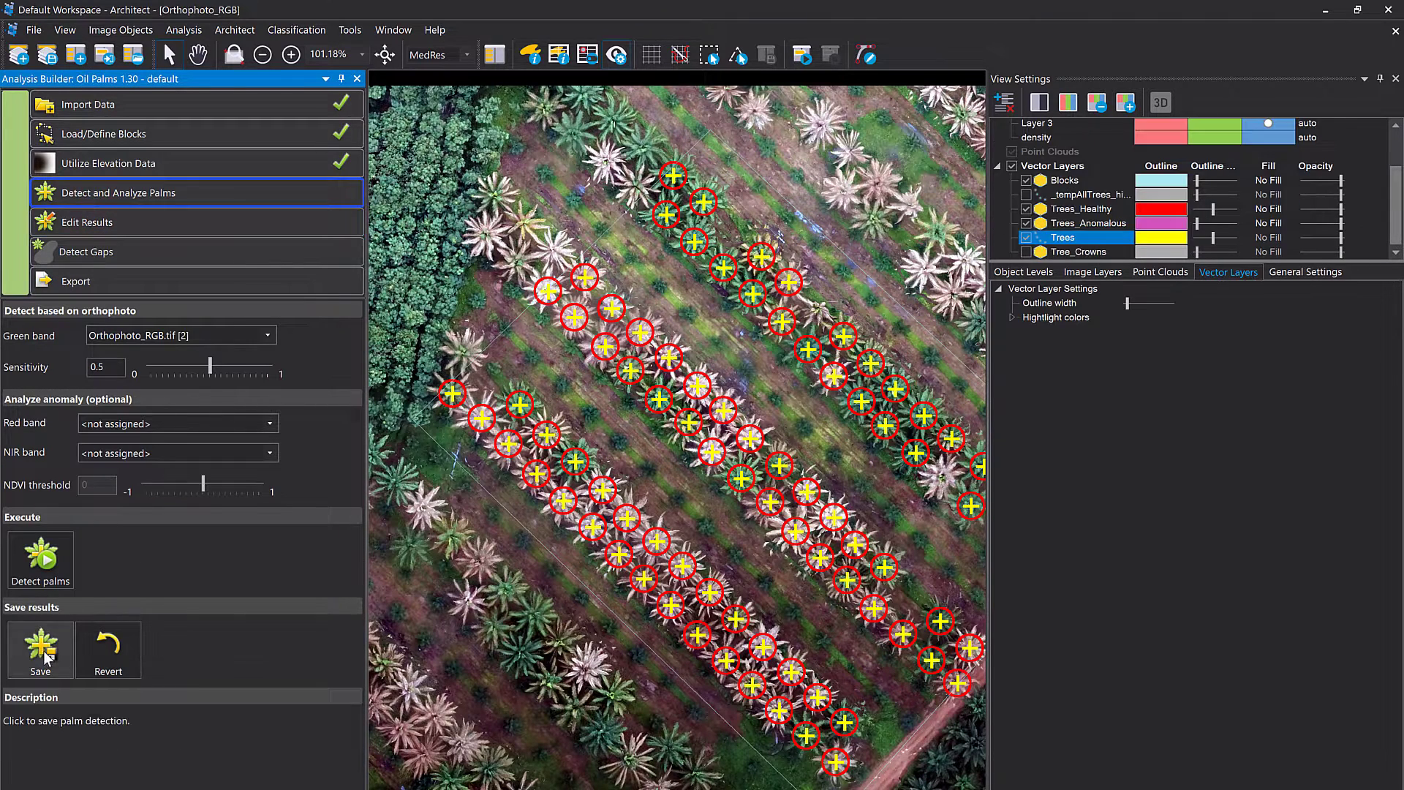